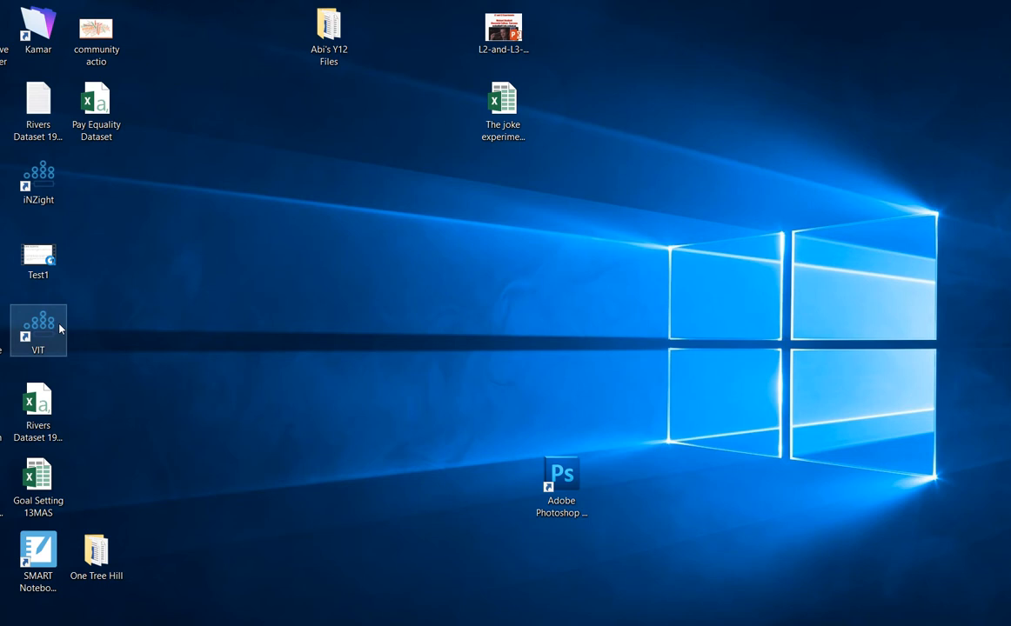
- Launch iNZight and size its window to nearly the full height of the screen
{"action": "double_click", "coordinate": [41, 171]}
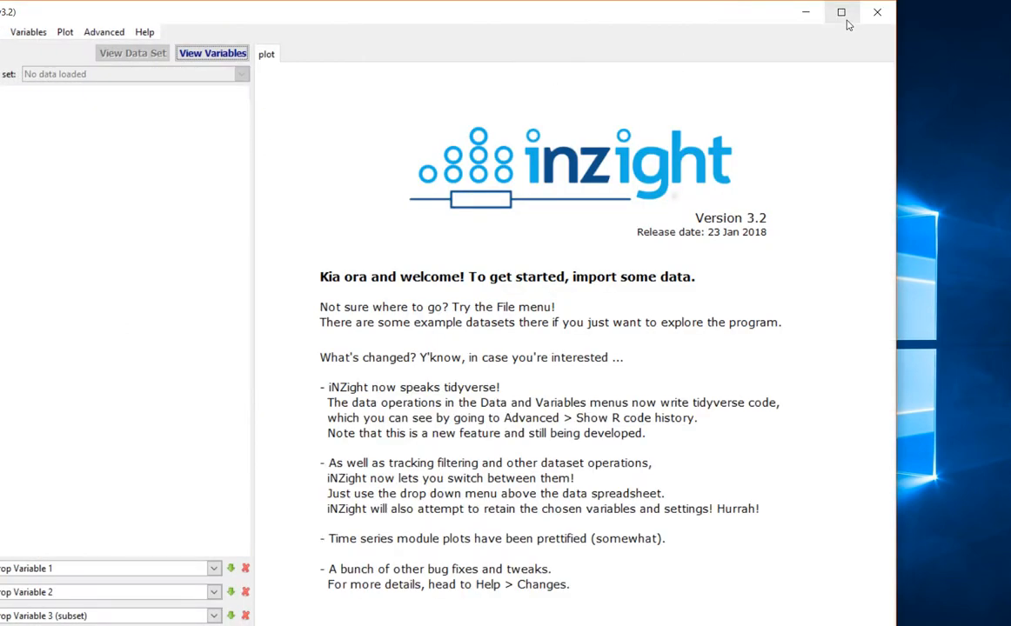
{"action": "left_click", "coordinate": [845, 19]}
{"action": "left_click", "coordinate": [1009, 9]}
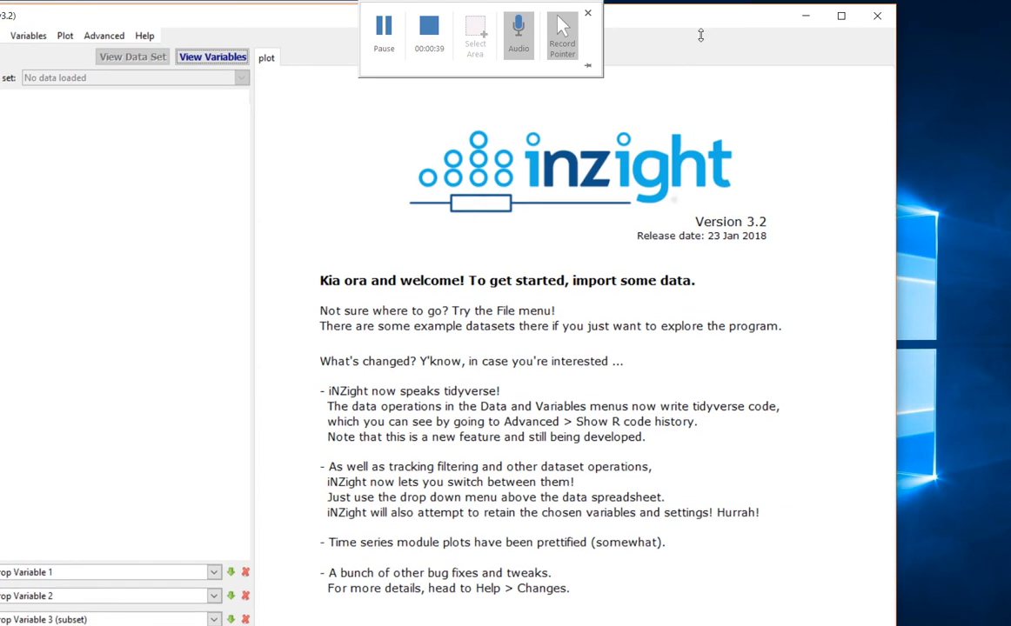
{"action": "left_click_drag", "start_coordinate": [689, 7], "coordinate": [716, 27]}
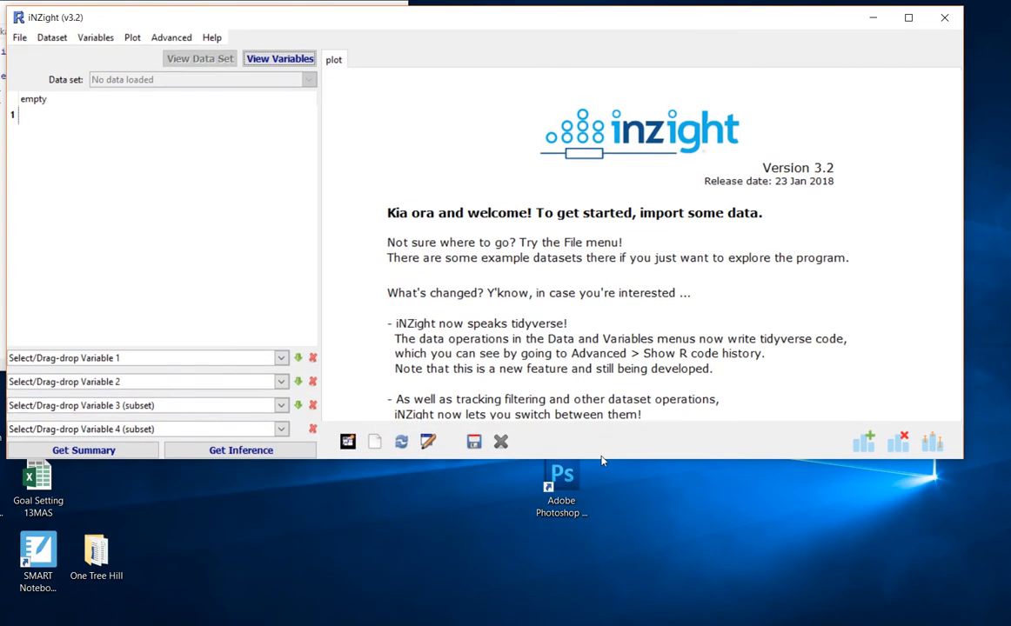
{"action": "left_click_drag", "start_coordinate": [602, 459], "coordinate": [594, 614]}
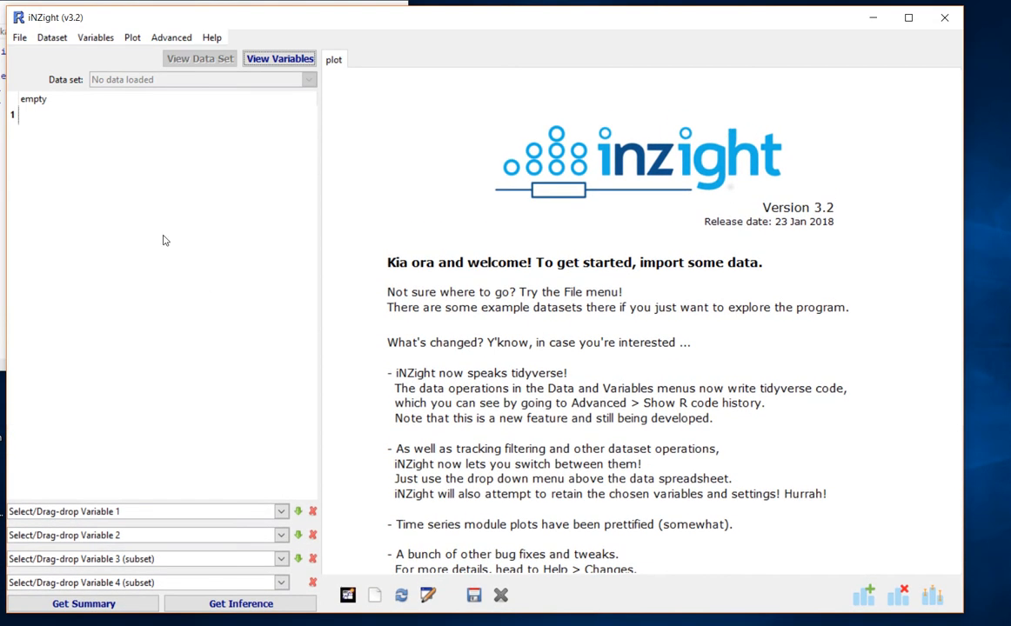
- Import the file Pay Equality Dataset.csv from the Desktop as comma separated values
{"action": "left_click", "coordinate": [20, 39]}
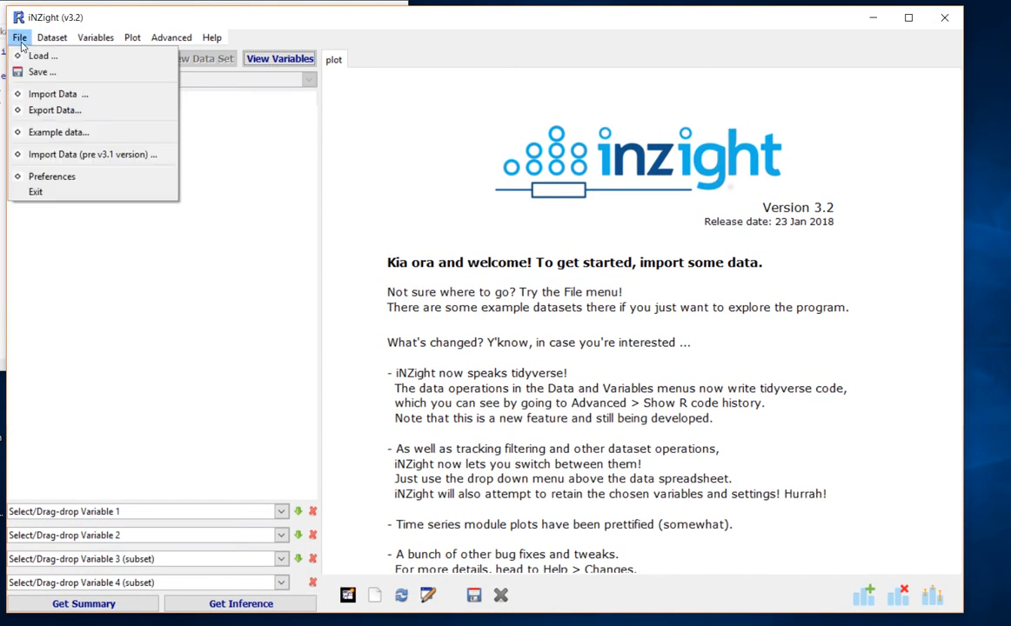
{"action": "left_click", "coordinate": [45, 93]}
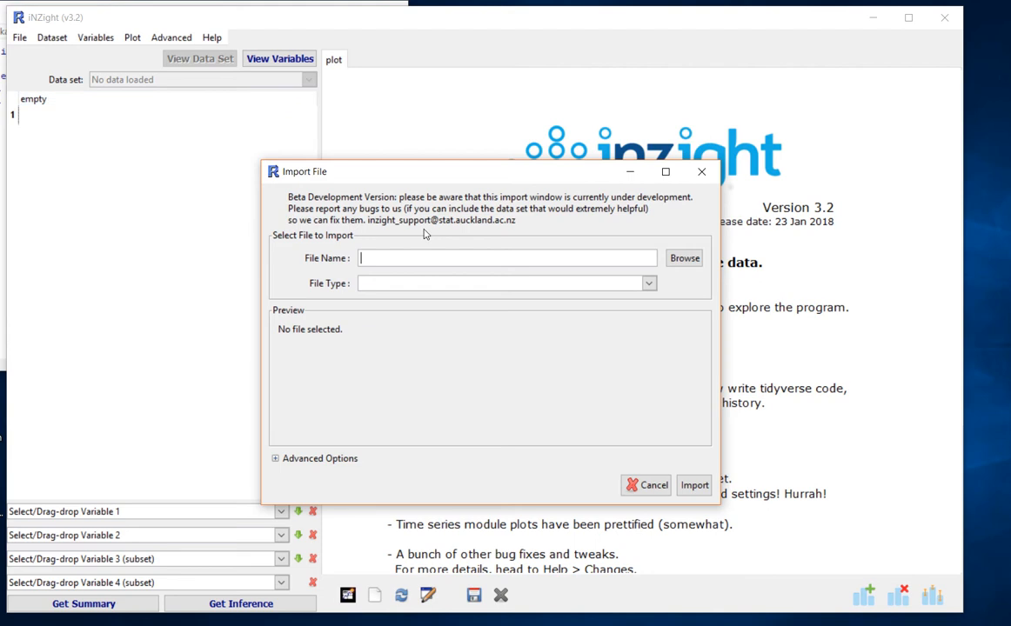
{"action": "left_click", "coordinate": [684, 259]}
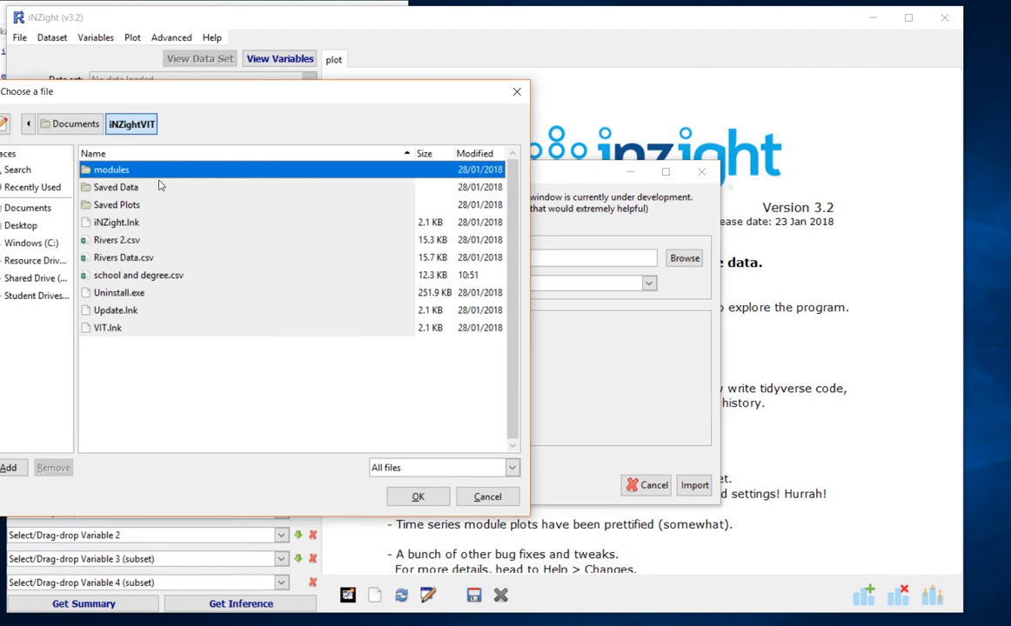
{"action": "left_click", "coordinate": [24, 225]}
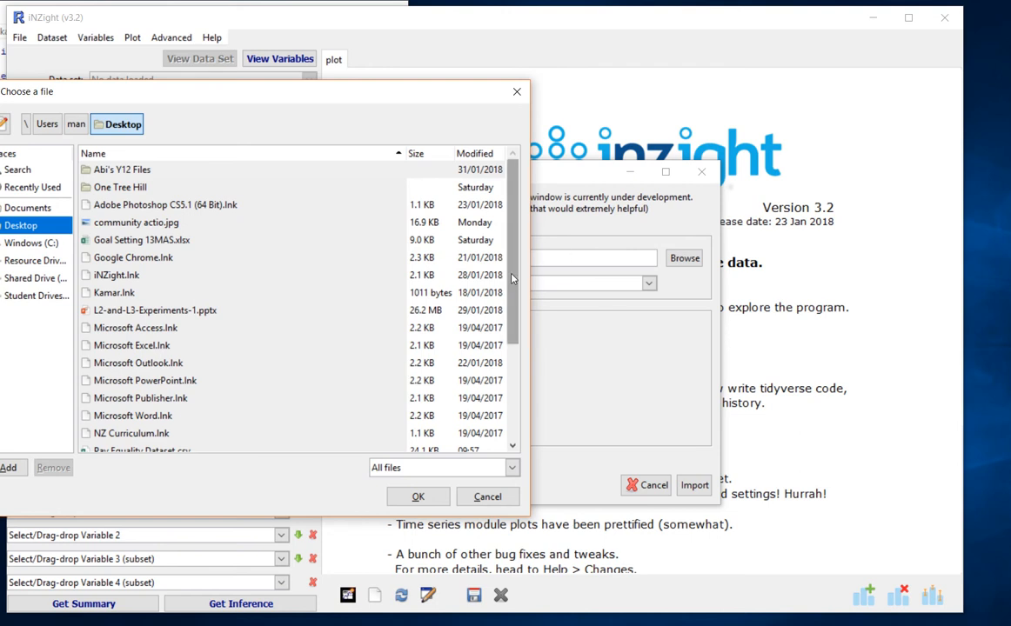
{"action": "scroll", "coordinate": [464, 261], "scroll_direction": "down", "scroll_amount": 2}
{"action": "double_click", "coordinate": [172, 376]}
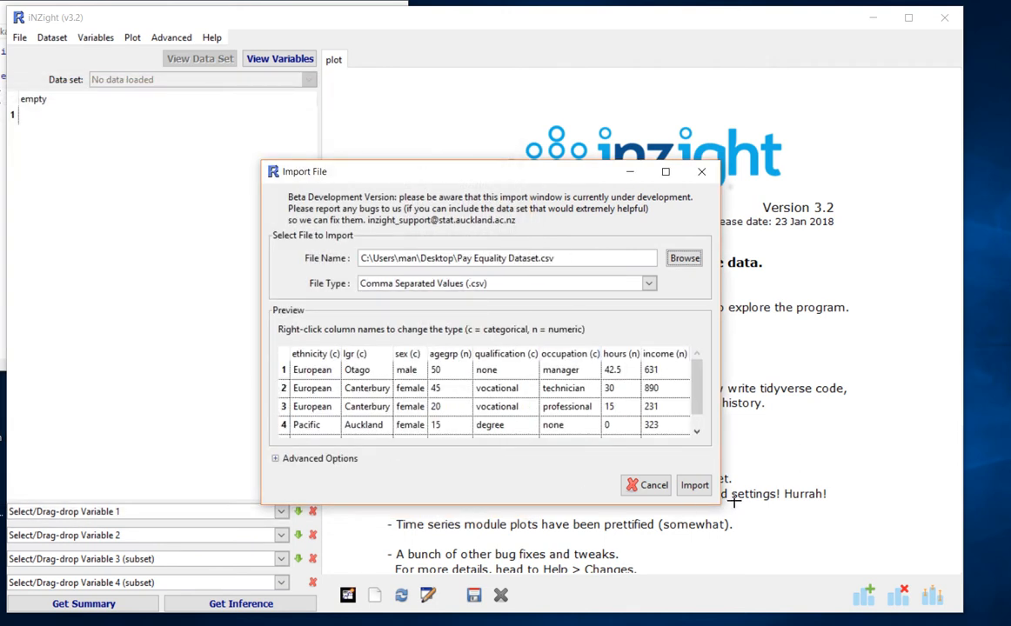
{"action": "left_click", "coordinate": [694, 484]}
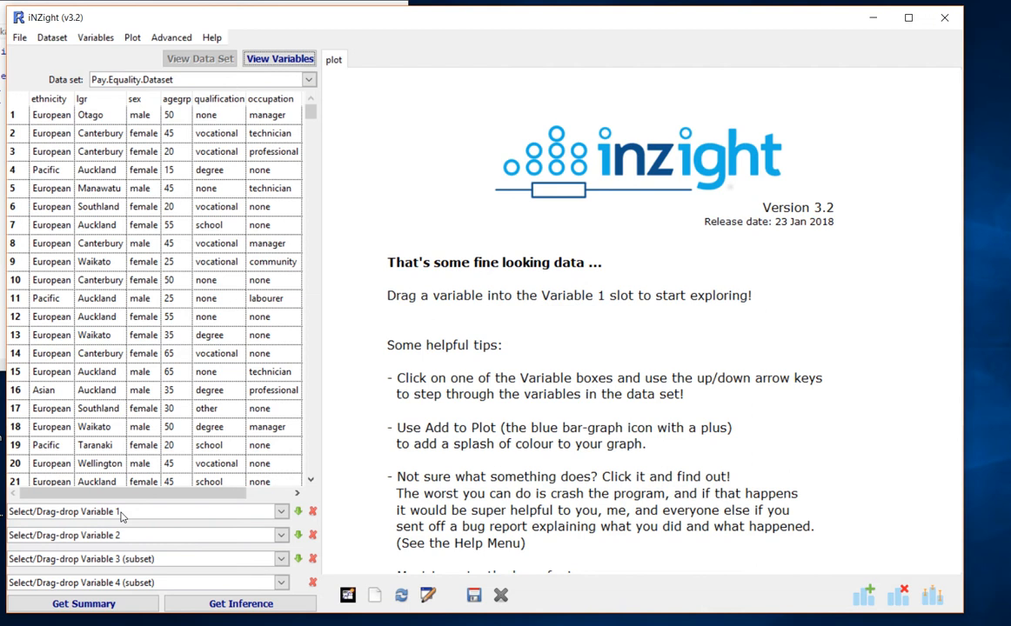
- Plot income by sex with sex as Variable 1 and income as Variable 2, and review the summary statistics
{"action": "left_click", "coordinate": [121, 514]}
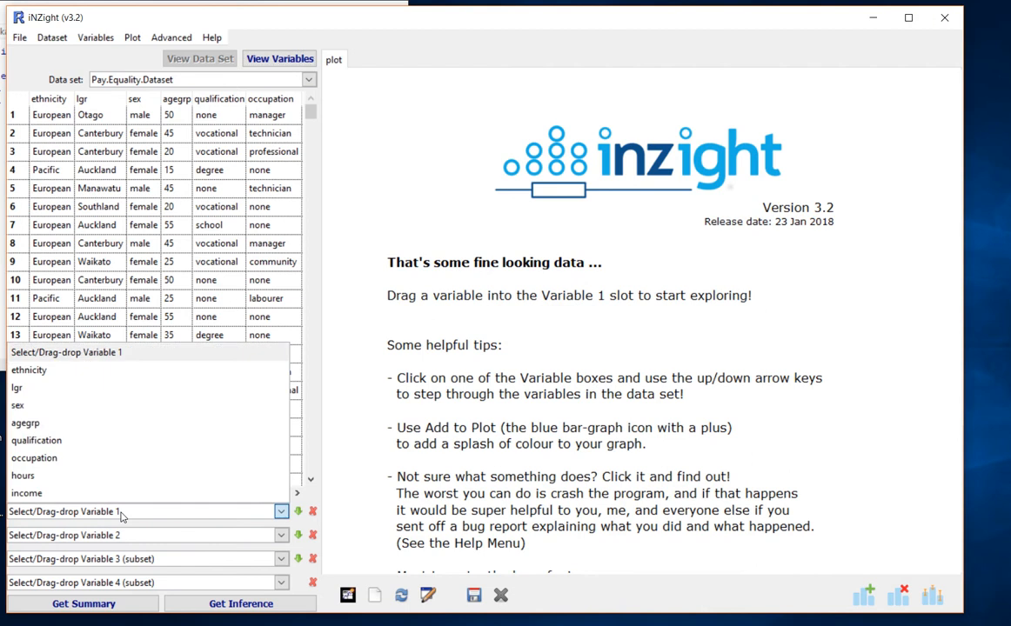
{"action": "left_click", "coordinate": [96, 406]}
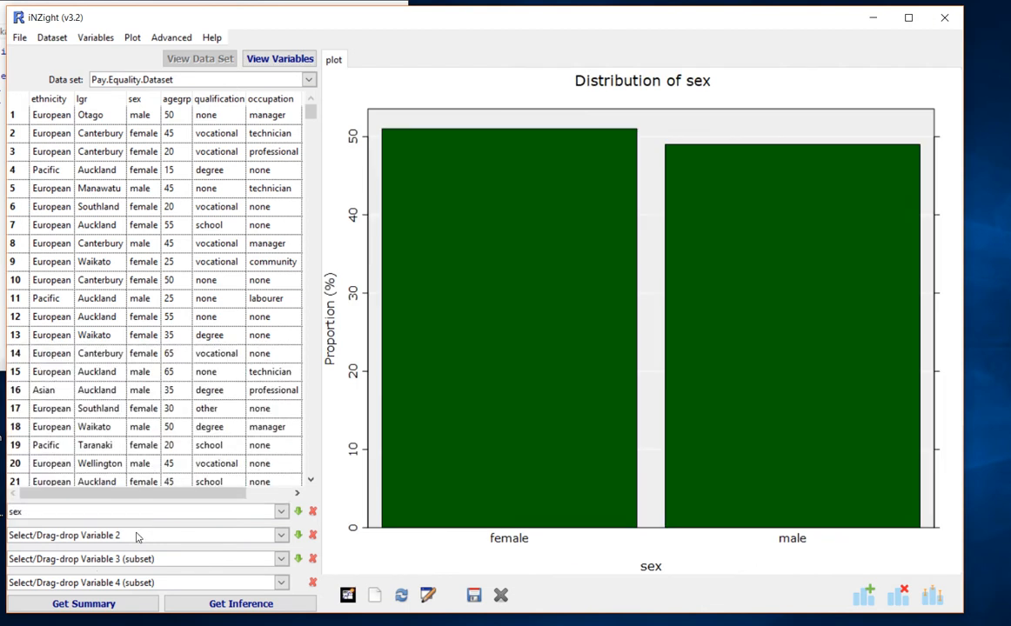
{"action": "left_click", "coordinate": [137, 537]}
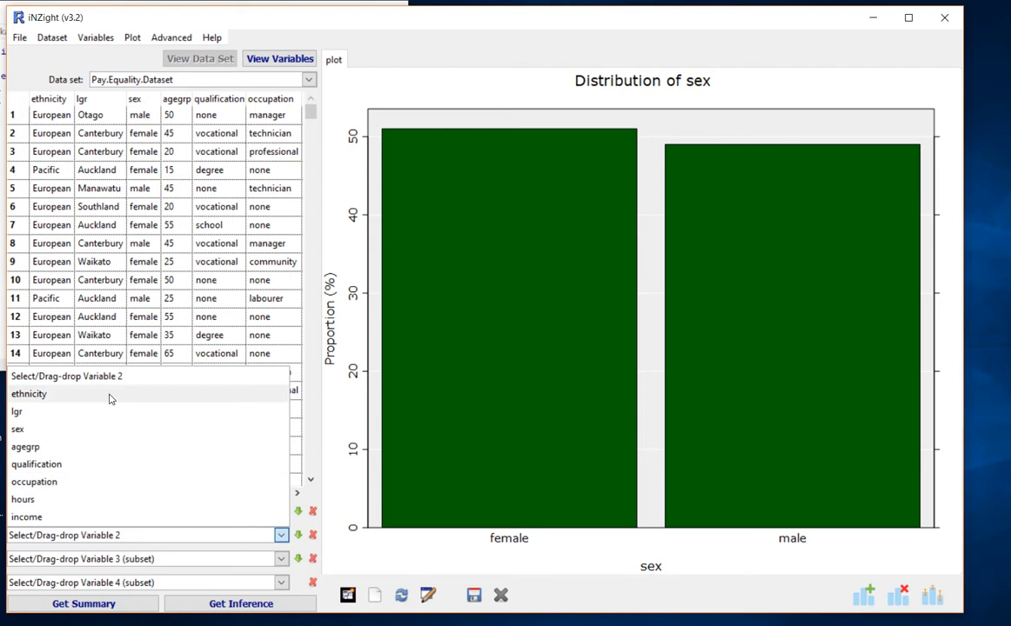
{"action": "left_click", "coordinate": [76, 518]}
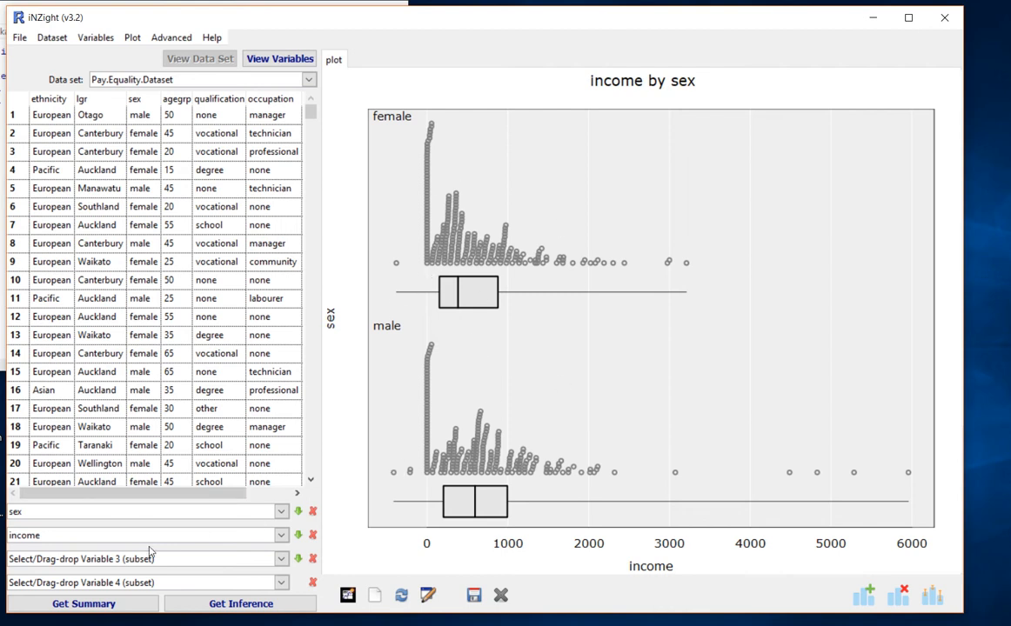
{"action": "left_click", "coordinate": [83, 603]}
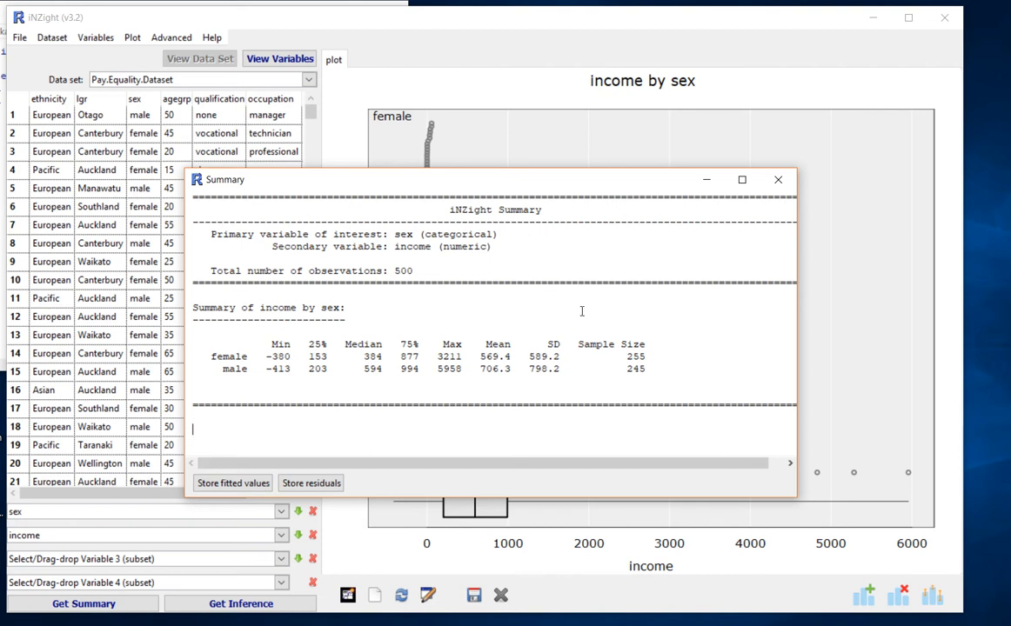
{"action": "left_click", "coordinate": [779, 180]}
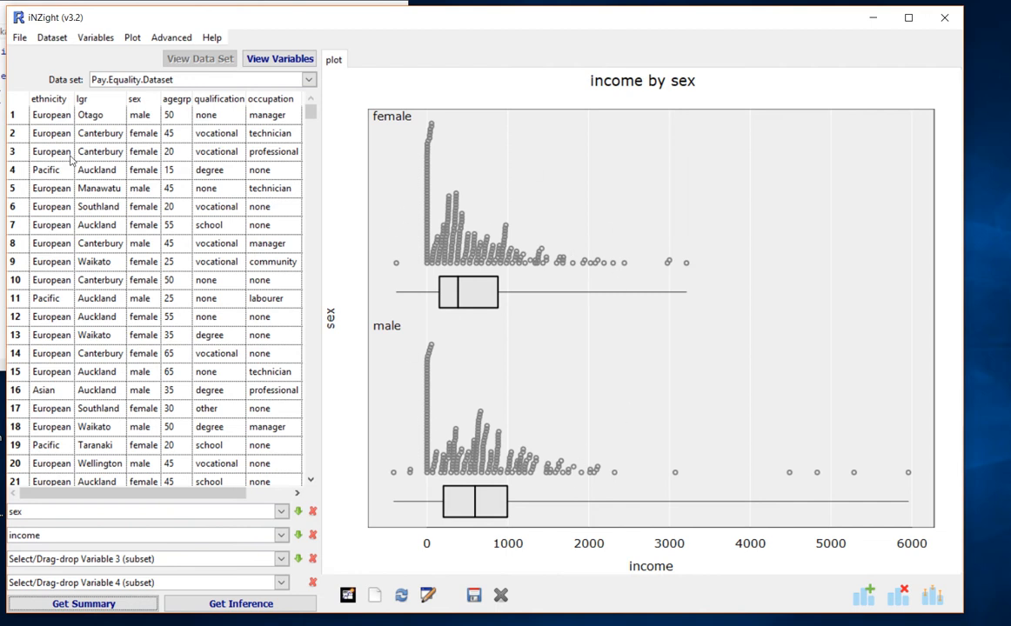
- Change Variable 1 to qualification to plot income by qualification
{"action": "left_click", "coordinate": [46, 515]}
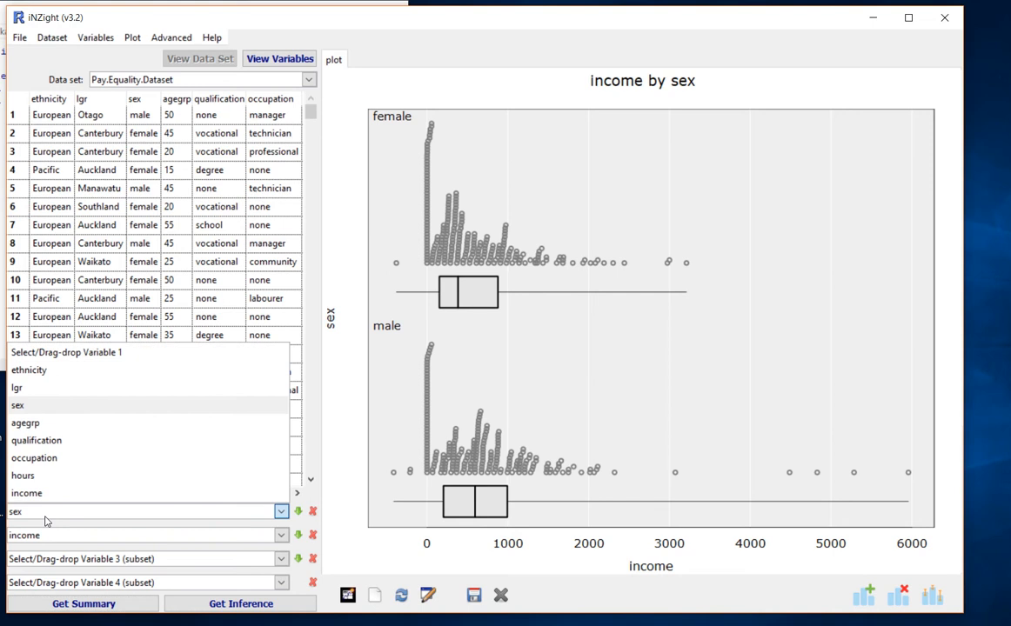
{"action": "left_click", "coordinate": [72, 441]}
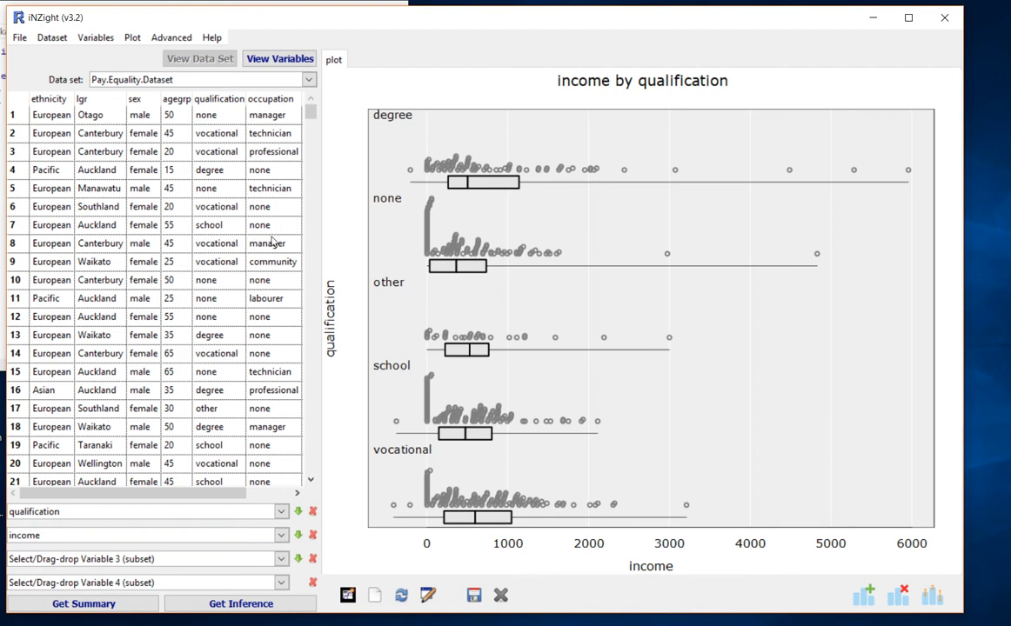
- Filter the dataset by levels of the categorical variable qualification, keeping only degree and school
{"action": "left_click", "coordinate": [52, 39]}
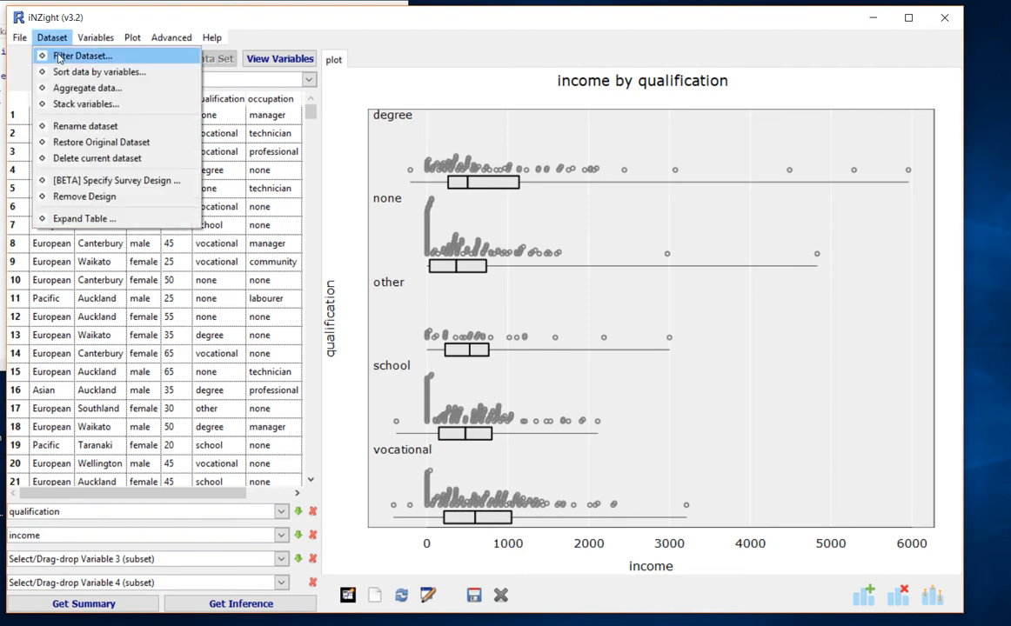
{"action": "left_click", "coordinate": [59, 57]}
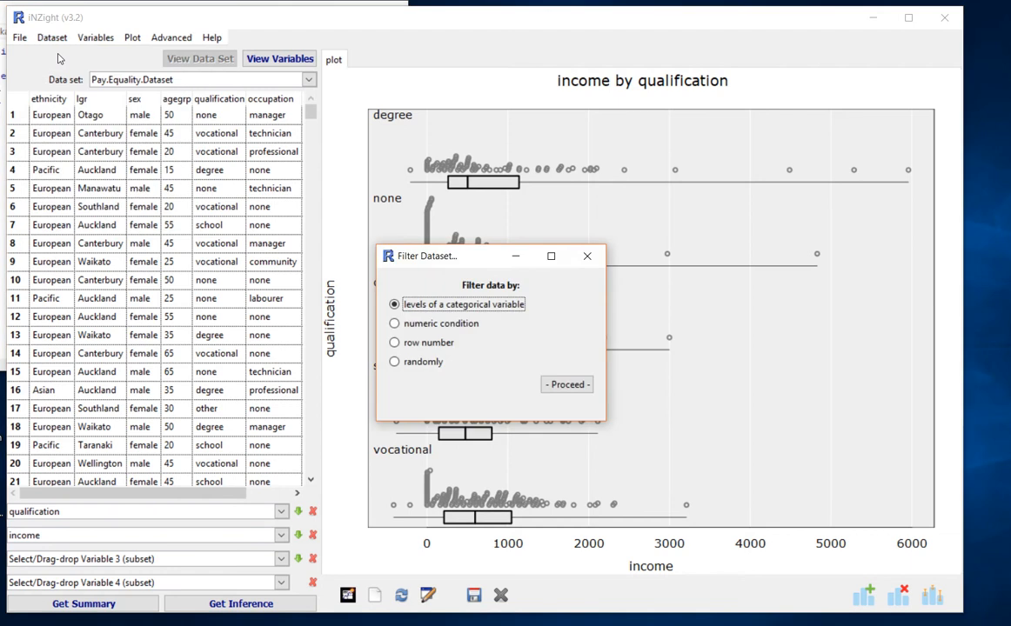
{"action": "left_click_drag", "start_coordinate": [452, 263], "coordinate": [157, 167]}
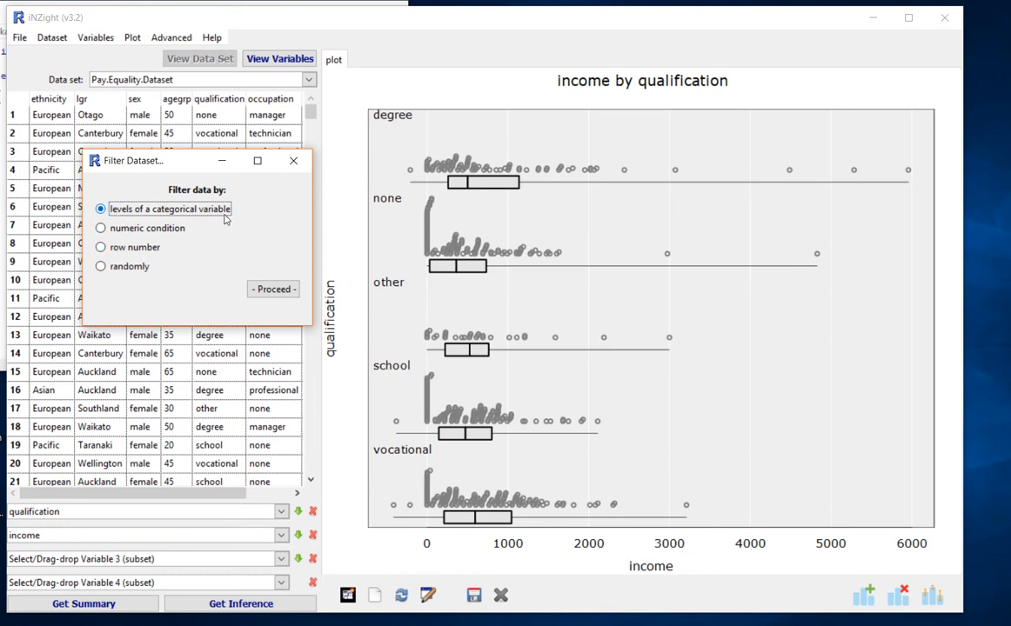
{"action": "left_click", "coordinate": [276, 294]}
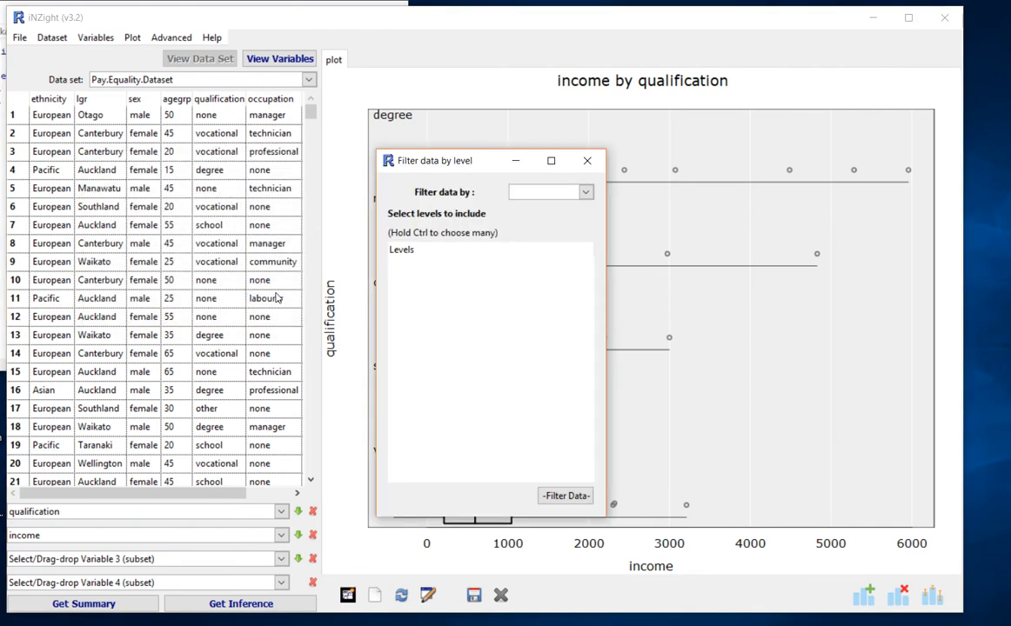
{"action": "left_click_drag", "start_coordinate": [450, 155], "coordinate": [185, 129]}
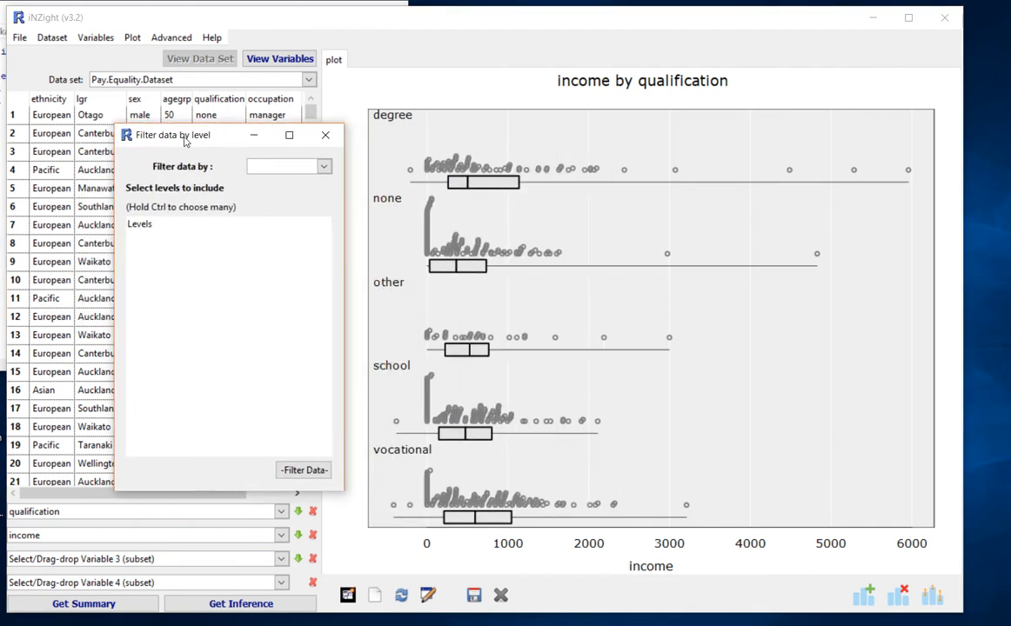
{"action": "left_click", "coordinate": [316, 168]}
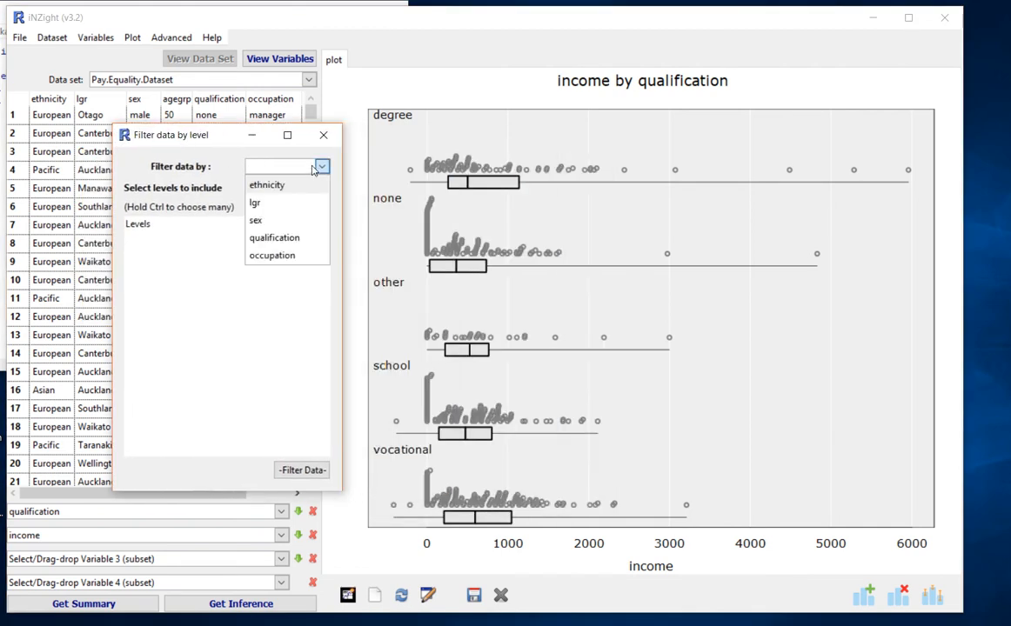
{"action": "left_click", "coordinate": [276, 247]}
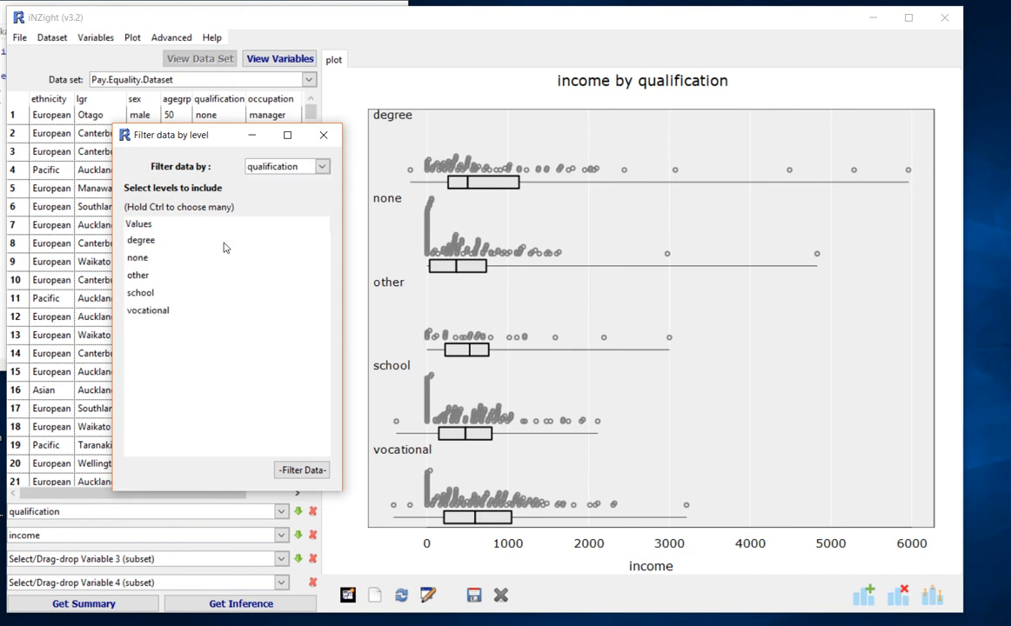
{"action": "left_click", "coordinate": [149, 246]}
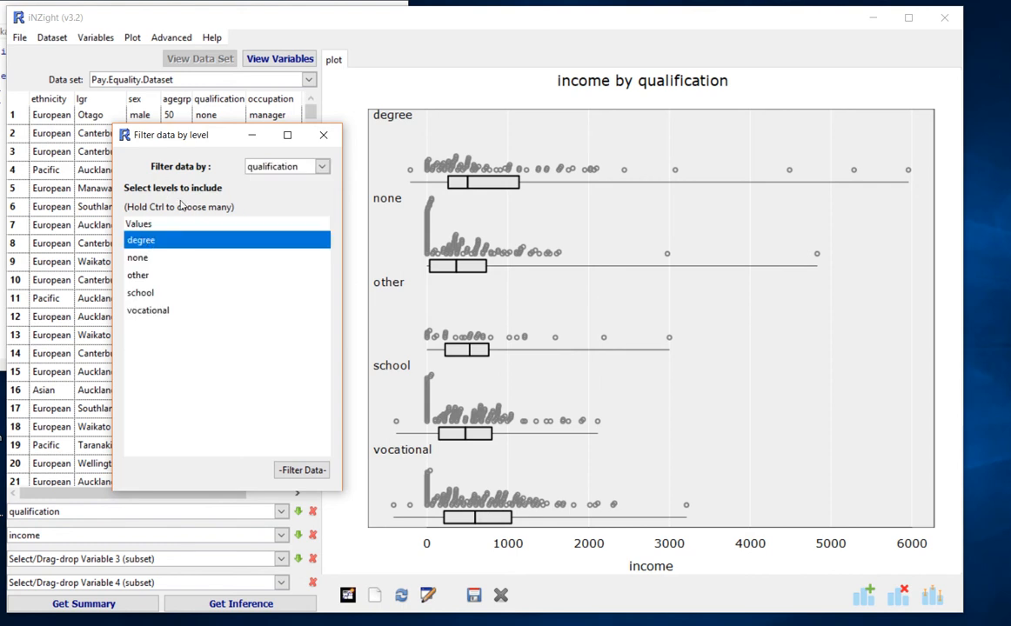
{"action": "left_click", "coordinate": [144, 296], "text": "ctrl"}
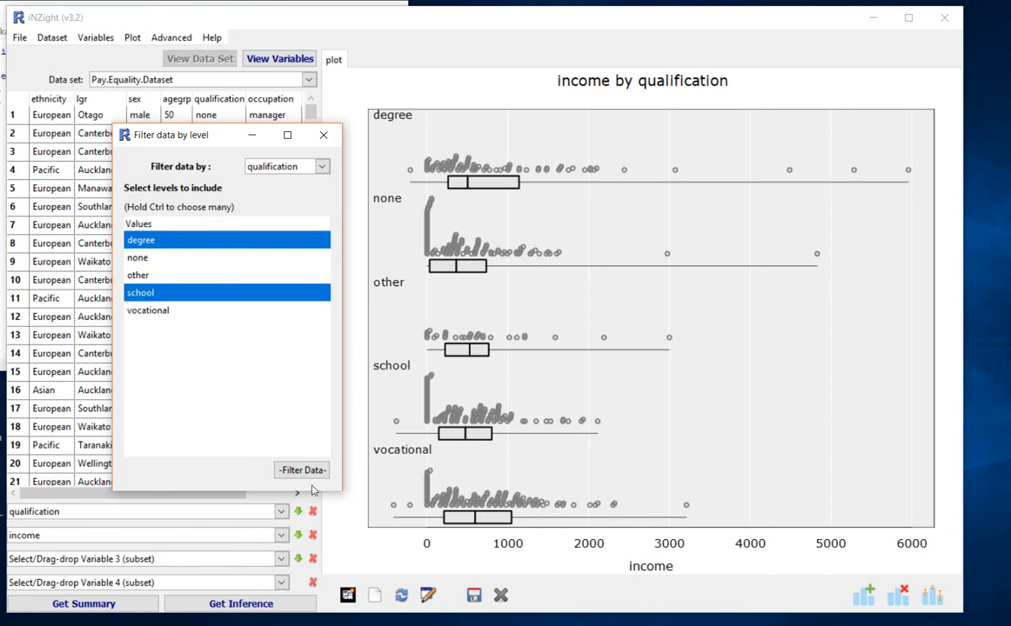
{"action": "left_click", "coordinate": [299, 472]}
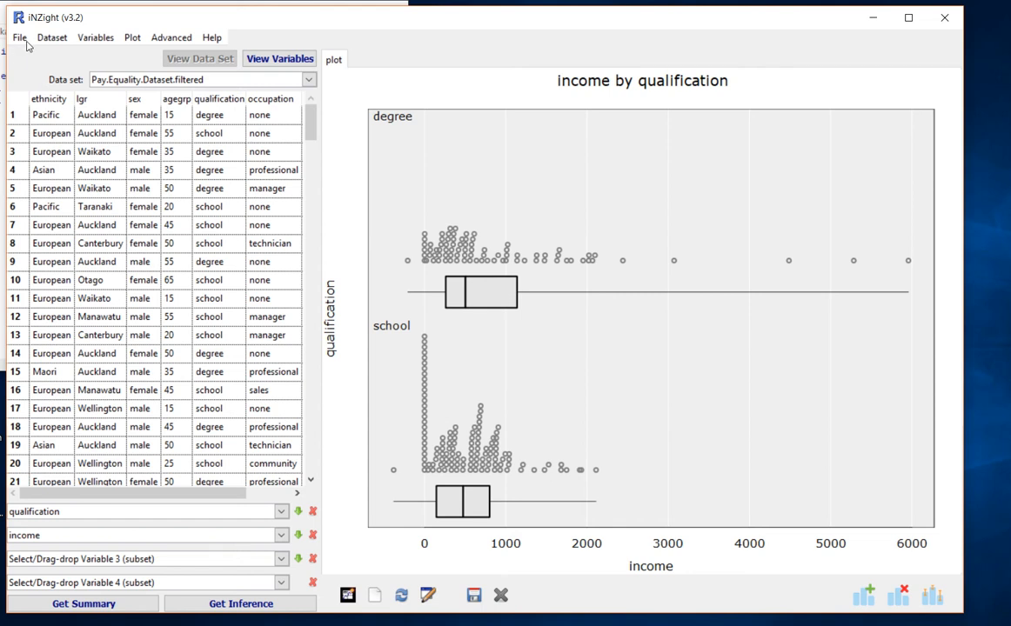
- Export the filtered dataset as school and degree.csv in the iNZightVIT folder
{"action": "left_click", "coordinate": [21, 39]}
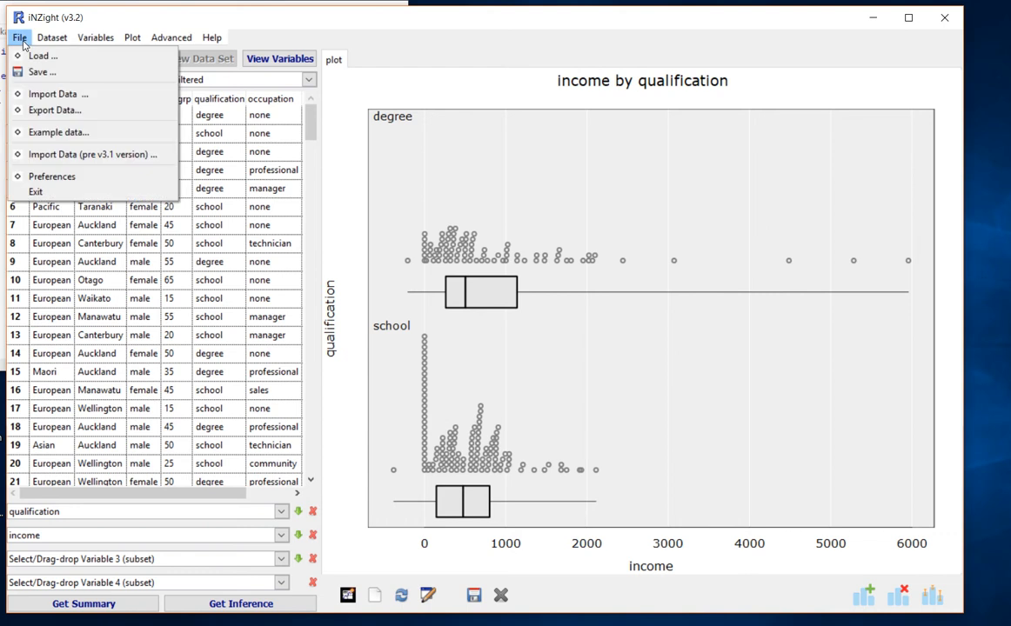
{"action": "left_click", "coordinate": [47, 95]}
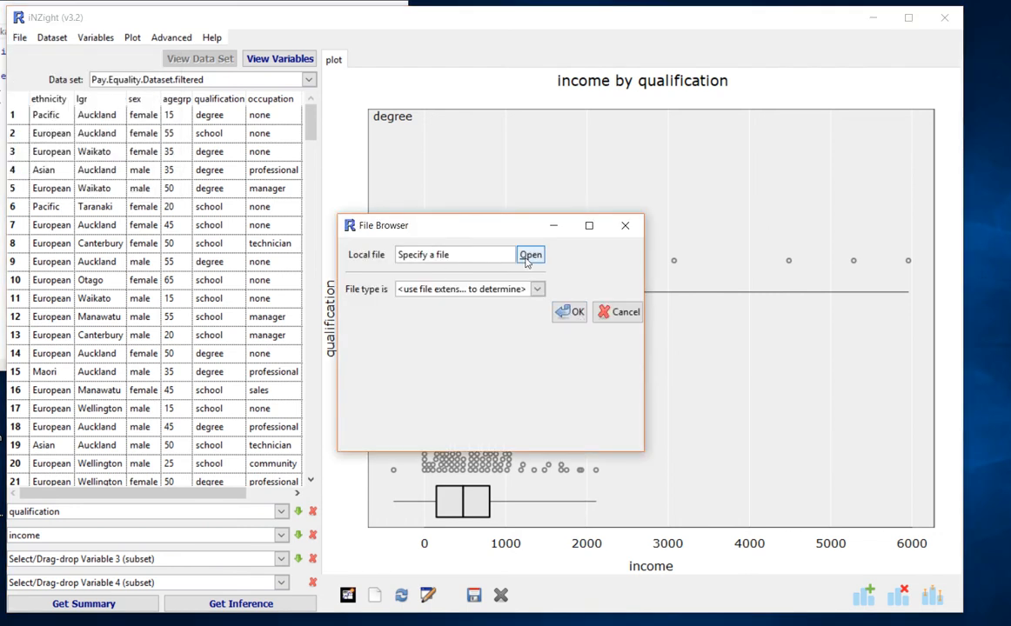
{"action": "left_click", "coordinate": [529, 255]}
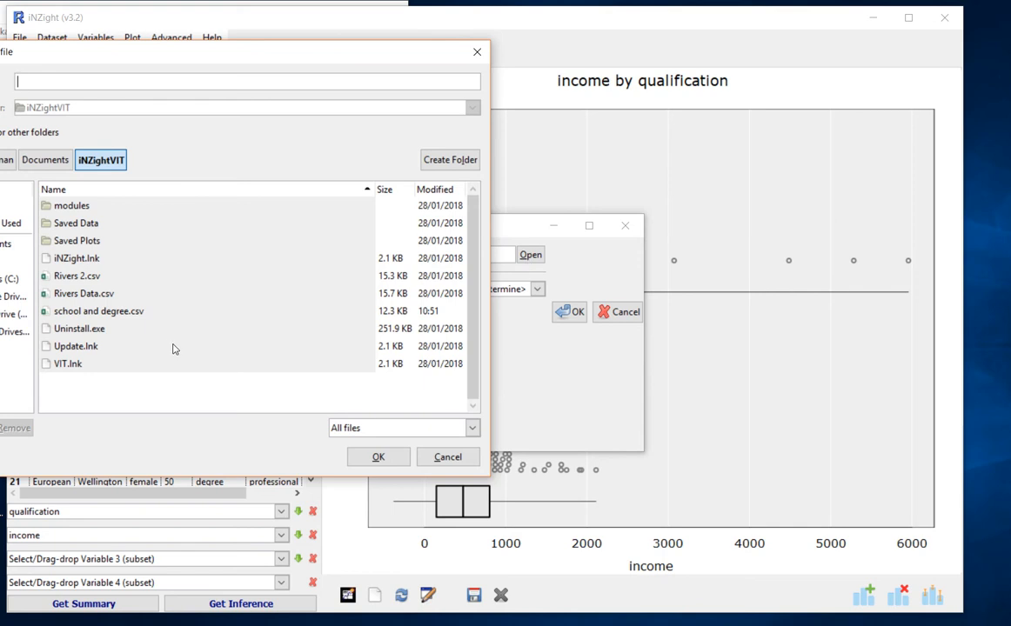
{"action": "left_click", "coordinate": [120, 316]}
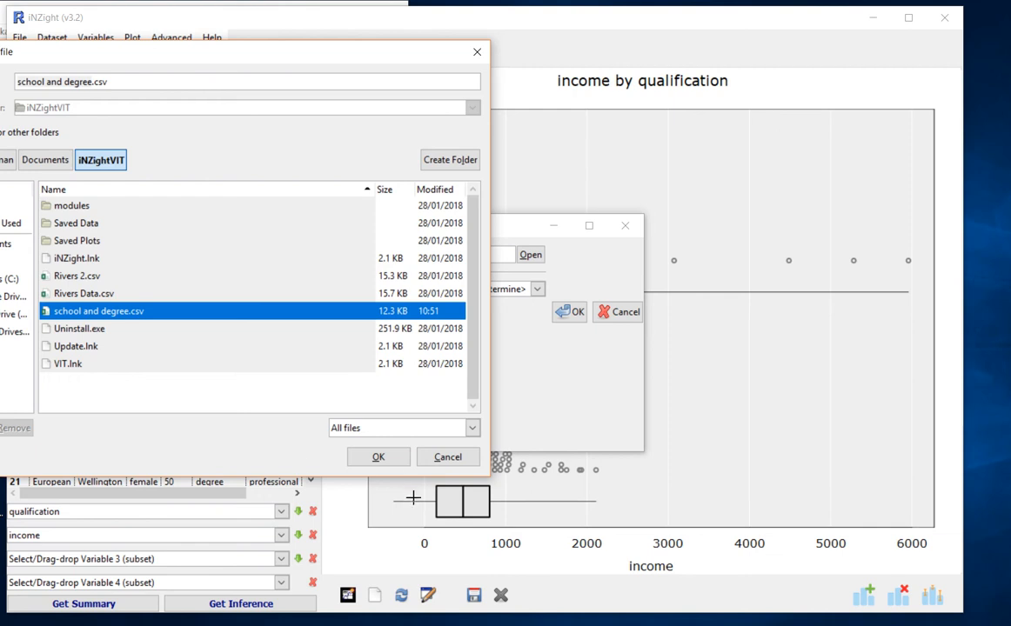
{"action": "left_click", "coordinate": [378, 457]}
{"action": "left_click", "coordinate": [569, 312]}
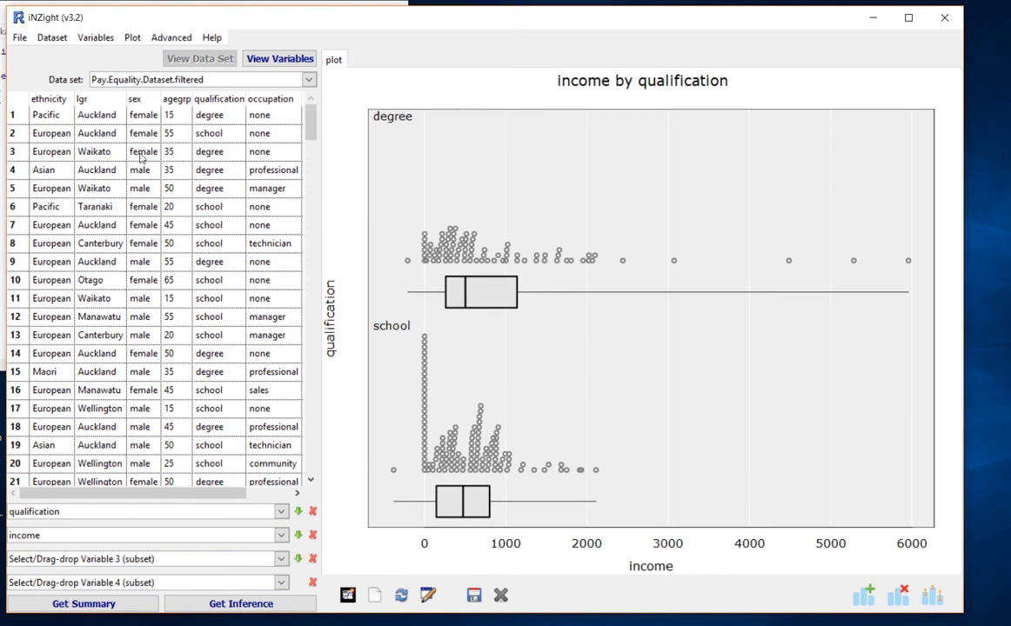
- Set up Form Class Intervals for the numeric variable agegrp, using the Specified intervals method
{"action": "left_click", "coordinate": [175, 119]}
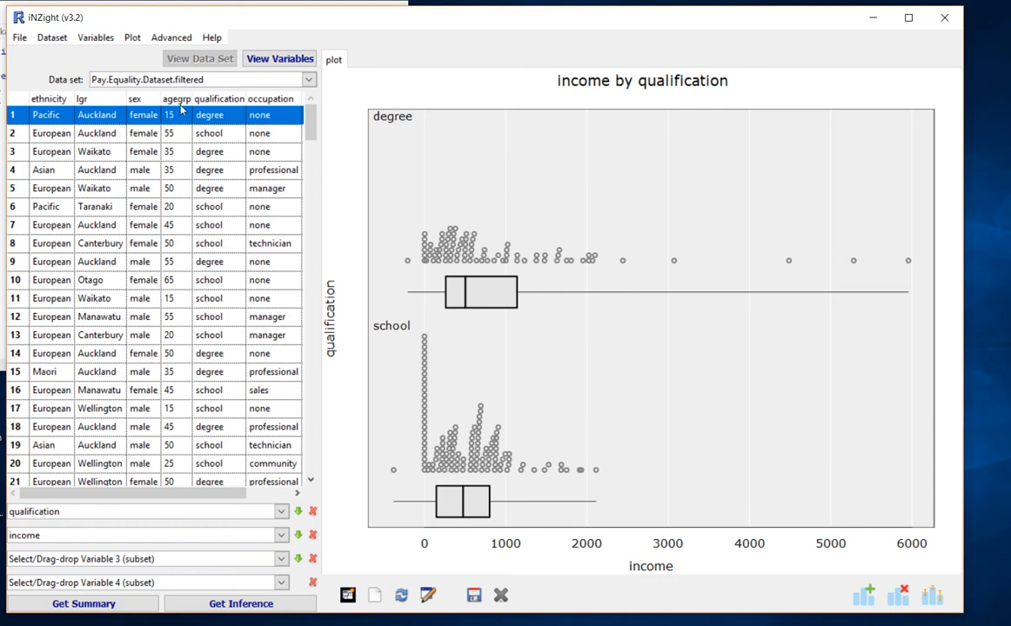
{"action": "left_click", "coordinate": [100, 40]}
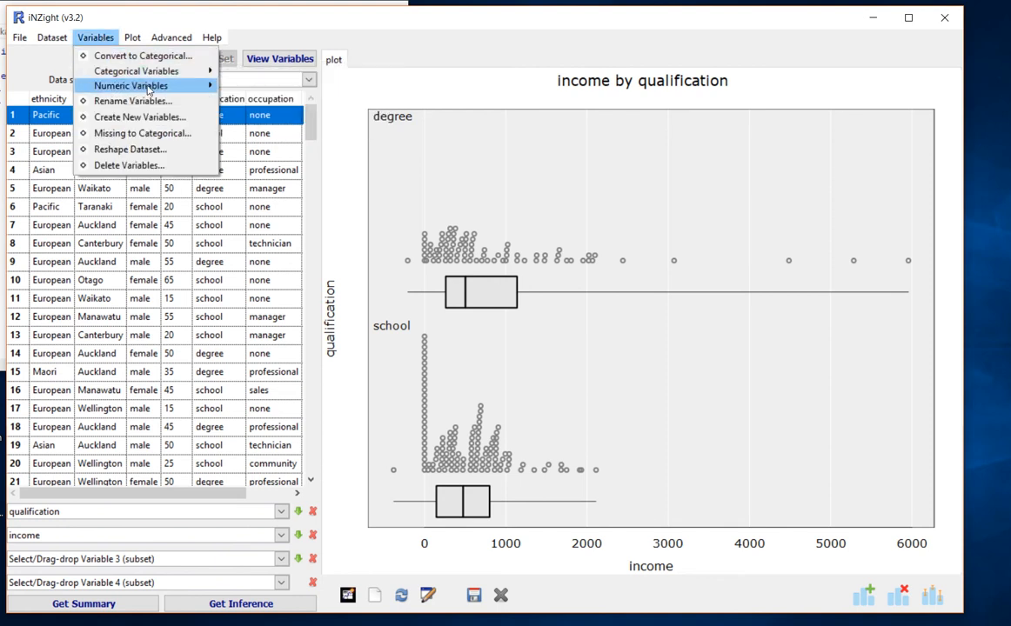
{"action": "mouse_move", "coordinate": [155, 89]}
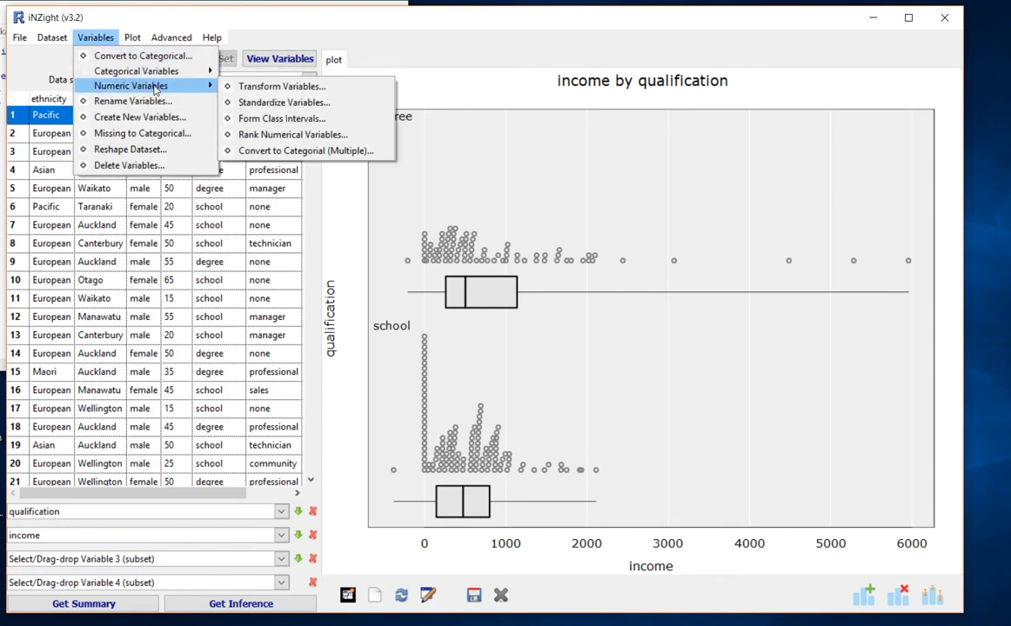
{"action": "left_click", "coordinate": [305, 122]}
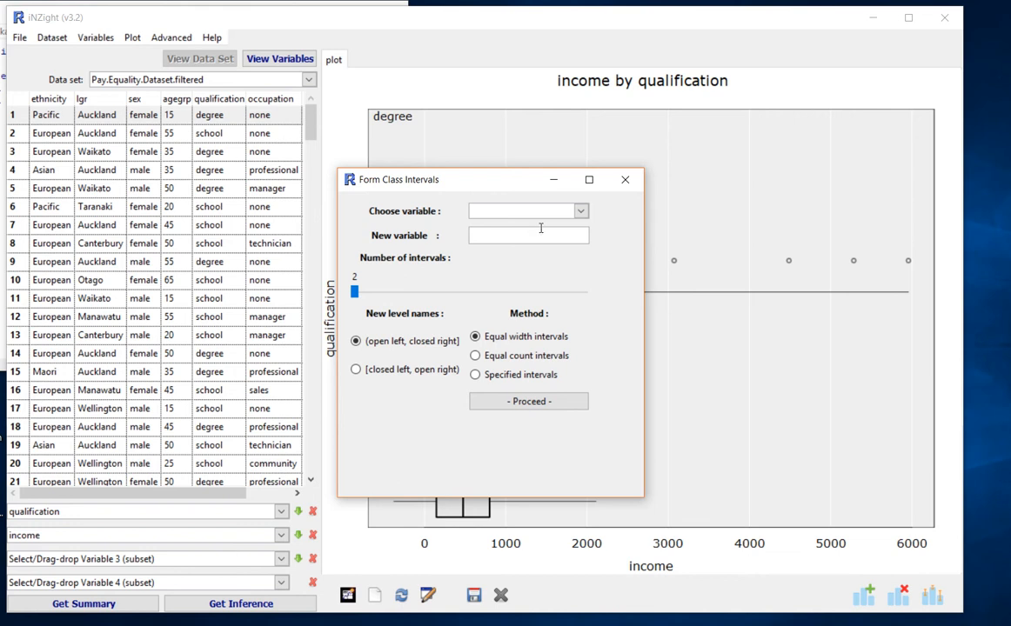
{"action": "left_click", "coordinate": [529, 212]}
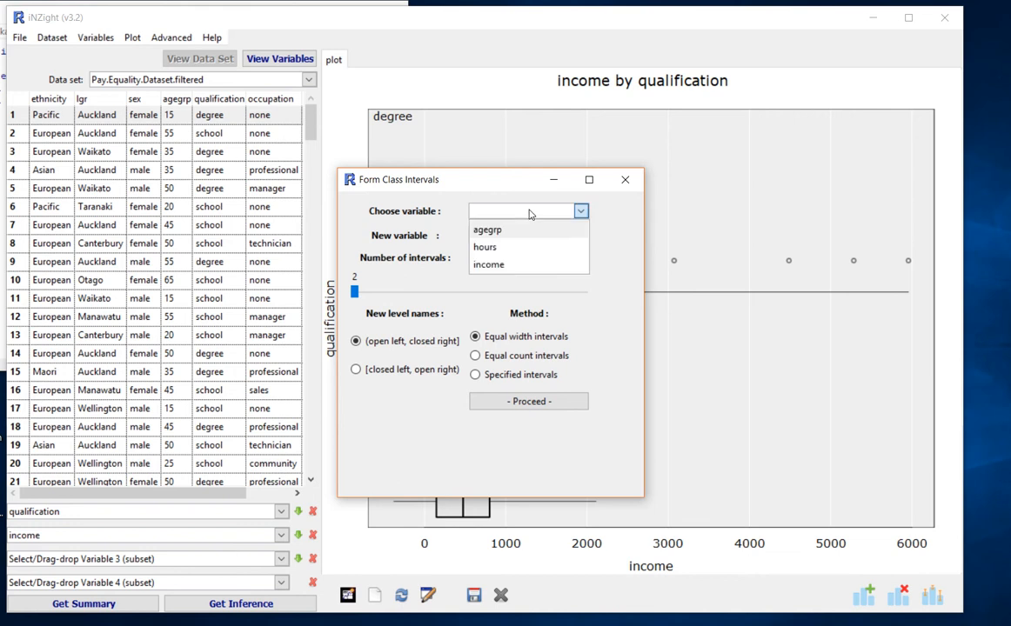
{"action": "left_click", "coordinate": [488, 231]}
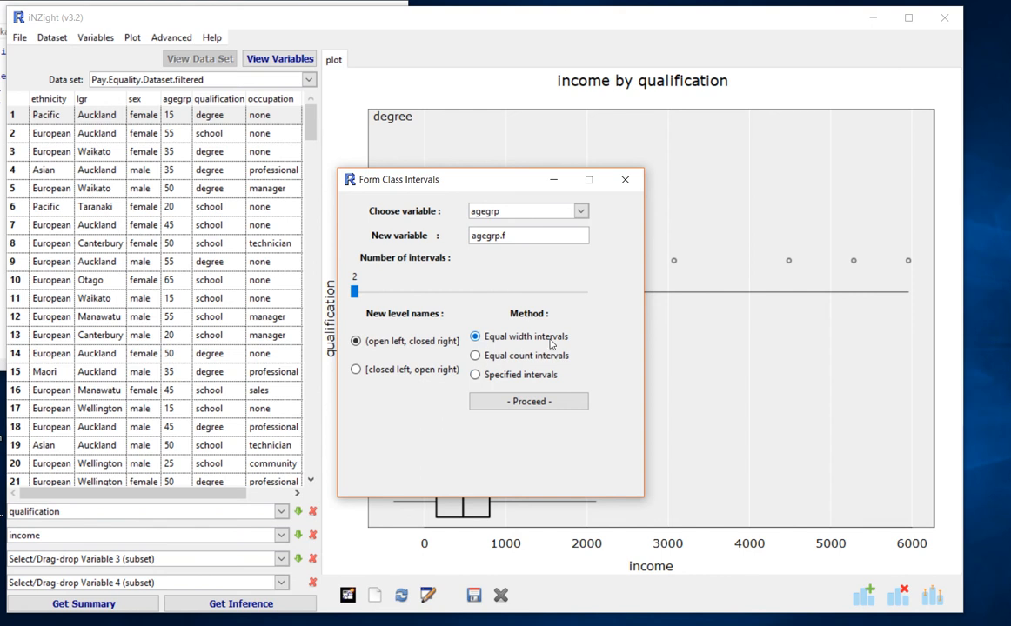
{"action": "left_click", "coordinate": [475, 375]}
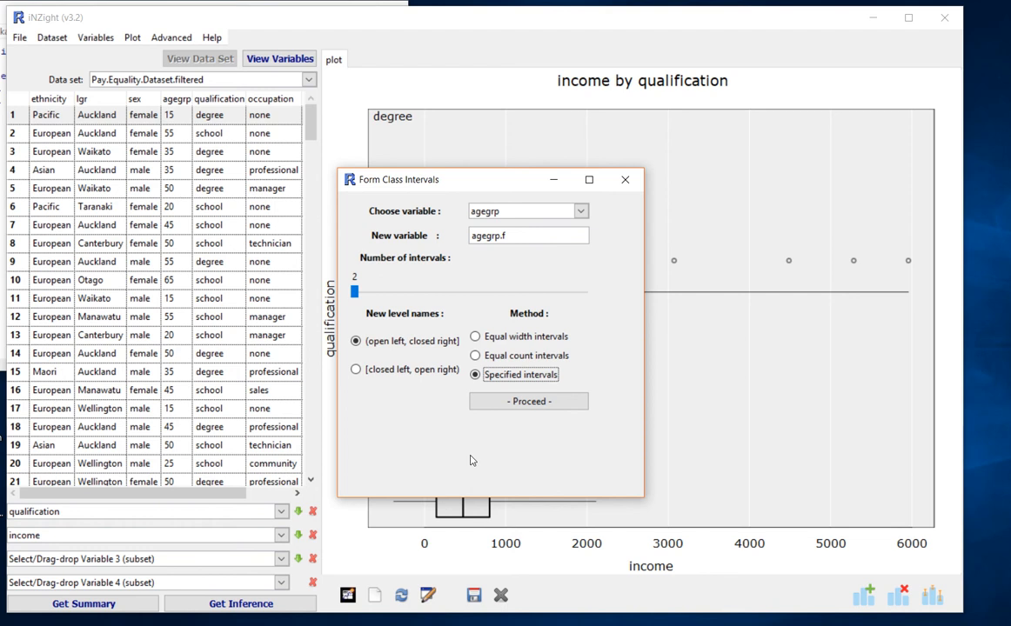
- Submit 40 as the break point between the two agegrp intervals and close the class interval dialogs
{"action": "left_click", "coordinate": [522, 402]}
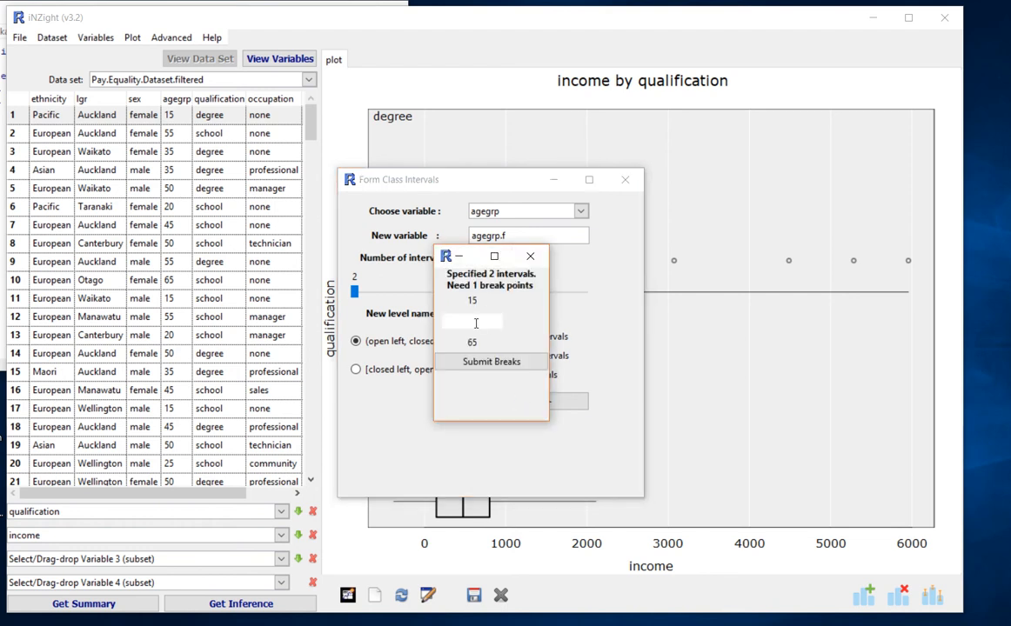
{"action": "left_click", "coordinate": [476, 323]}
{"action": "type", "text": "40"}
{"action": "left_click", "coordinate": [501, 364]}
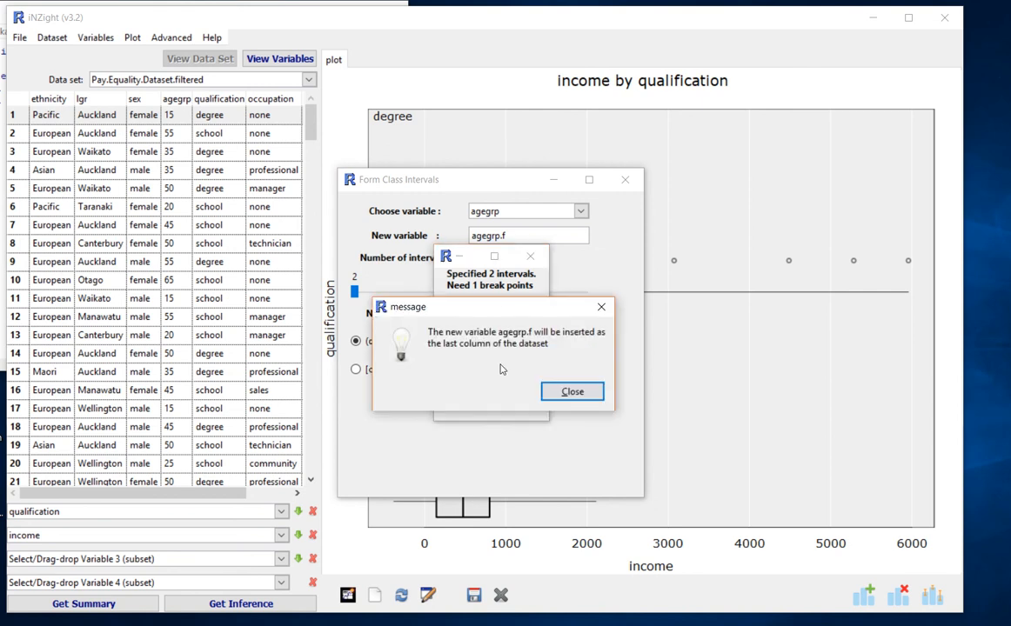
{"action": "left_click", "coordinate": [572, 393]}
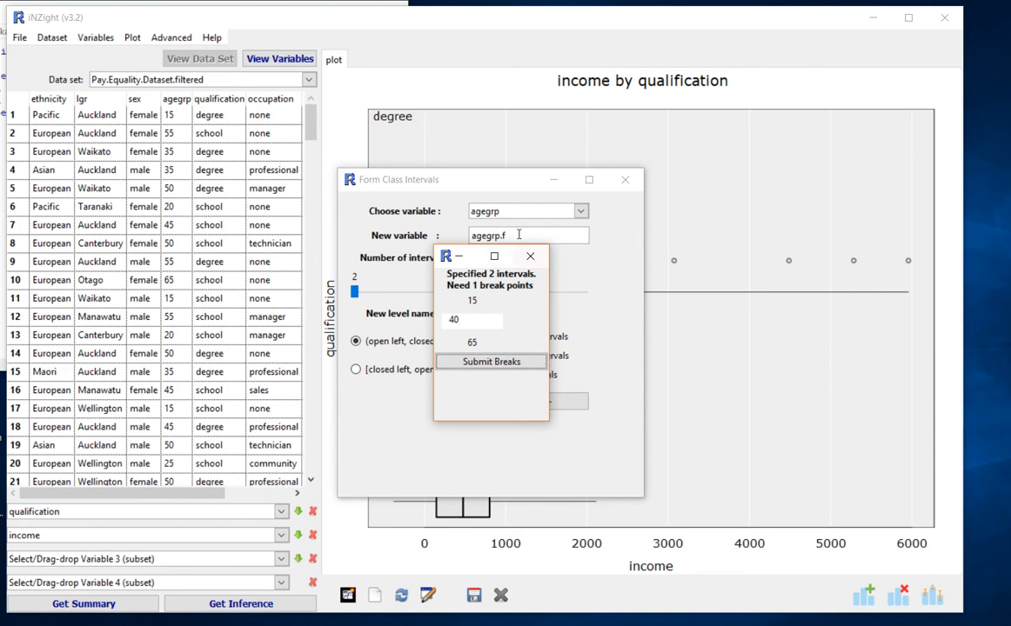
{"action": "left_click", "coordinate": [530, 263]}
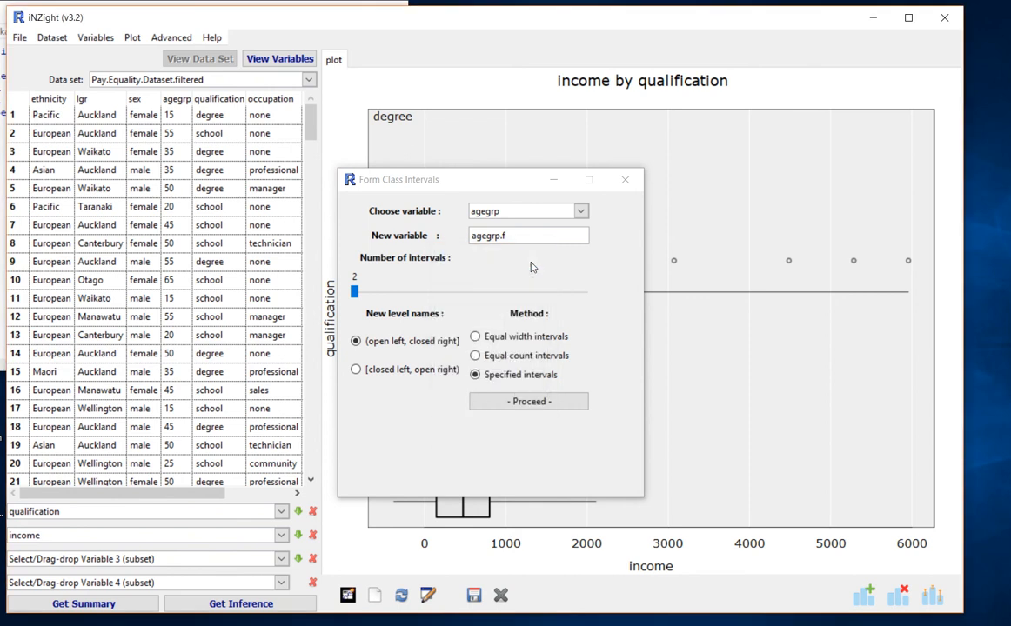
{"action": "left_click", "coordinate": [624, 179]}
- Replace qualification with agegrp.f as Variable 1 to plot income by age interval
{"action": "scroll", "coordinate": [109, 452], "scroll_direction": "right", "scroll_amount": 3}
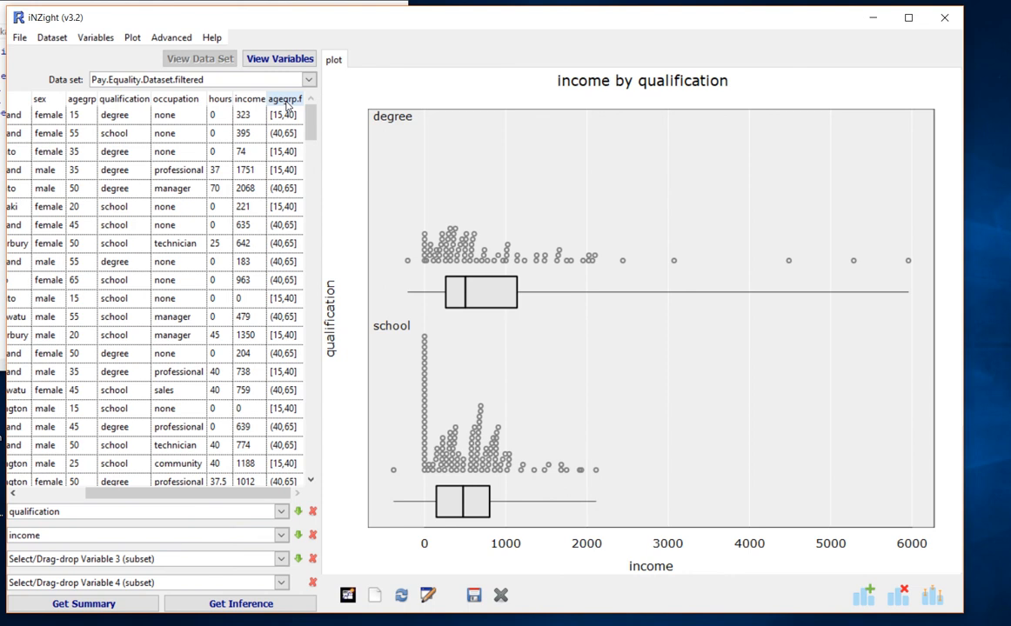
{"action": "left_click_drag", "start_coordinate": [287, 105], "coordinate": [59, 518]}
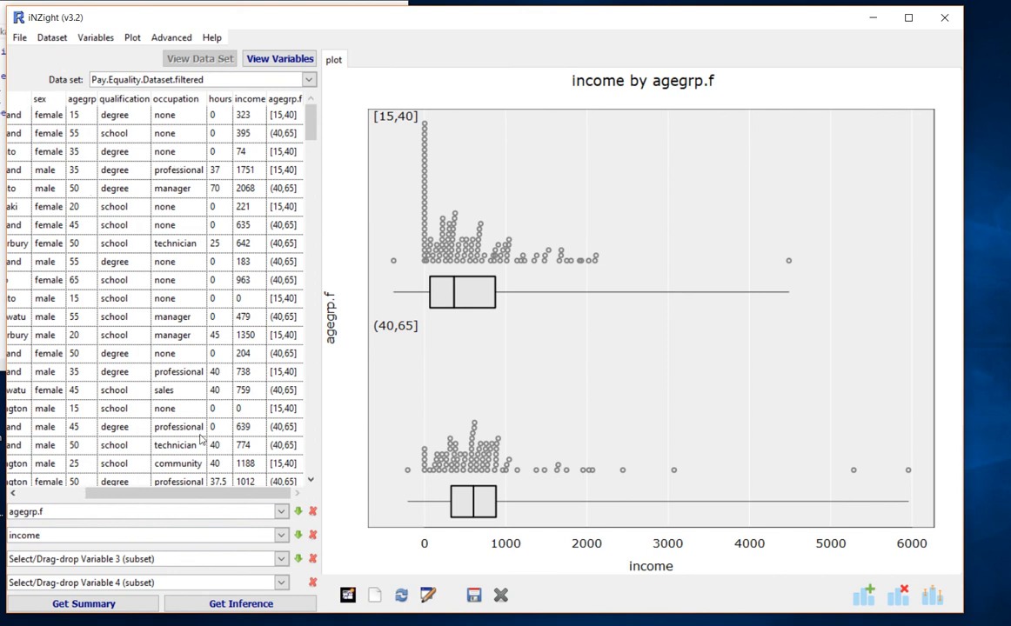
{"action": "left_click", "coordinate": [75, 497]}
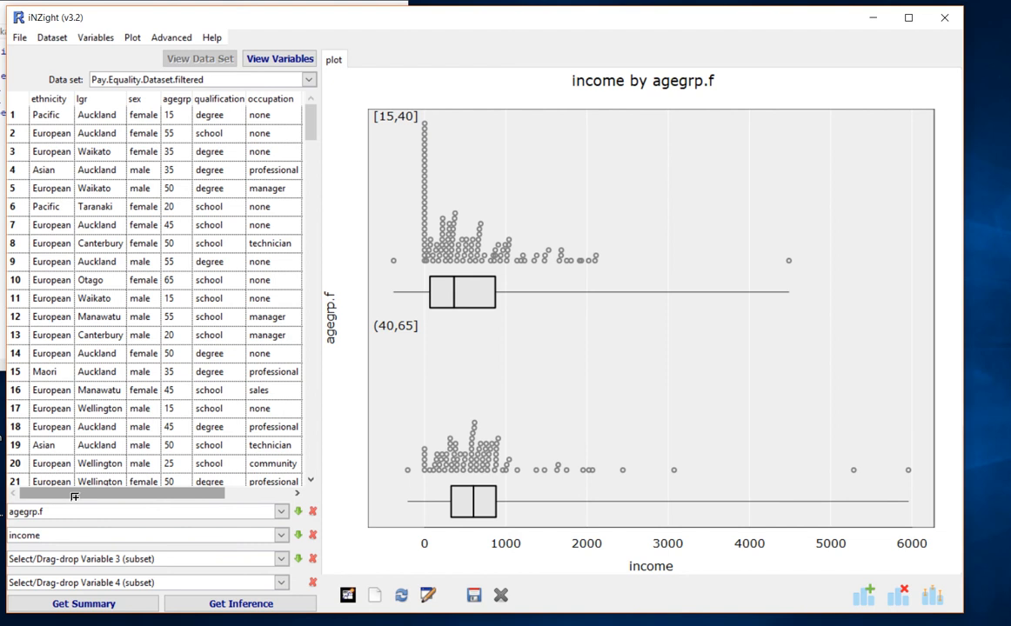